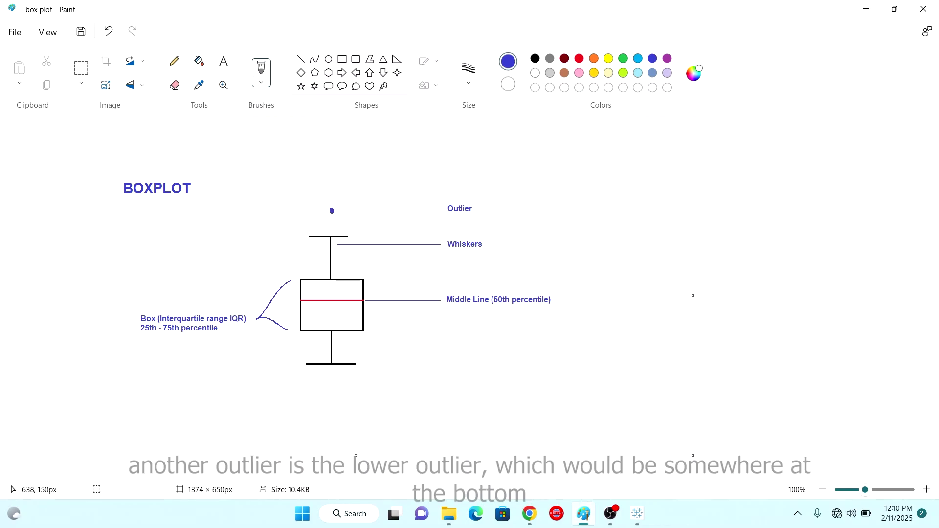
Draw a lower outlier dot beneath the bottom whisker and three data point dots along the lower whisker.
left_click(333, 390)
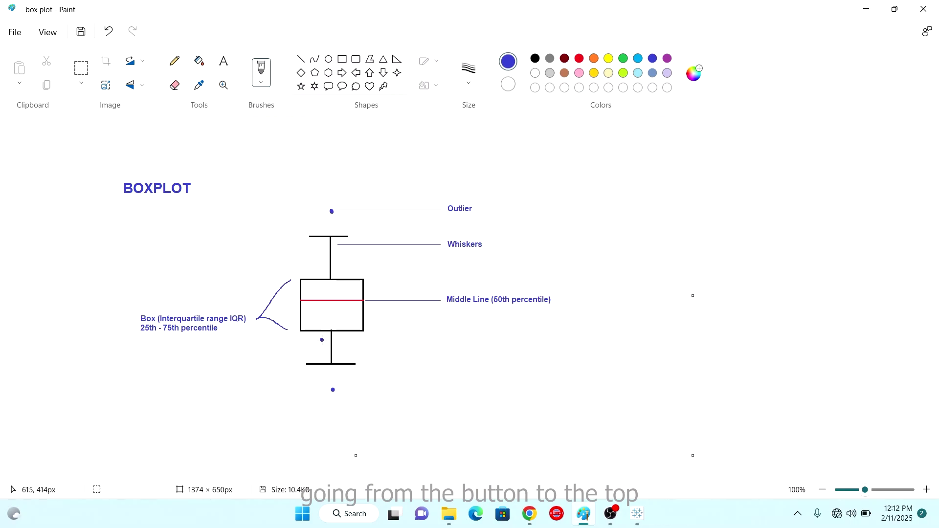
left_click(332, 340)
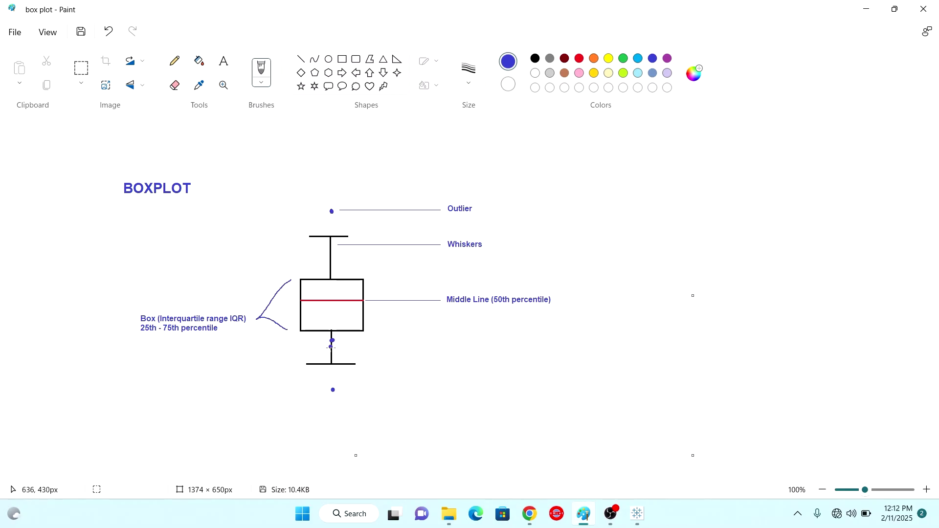
left_click(332, 356)
left_click(334, 348)
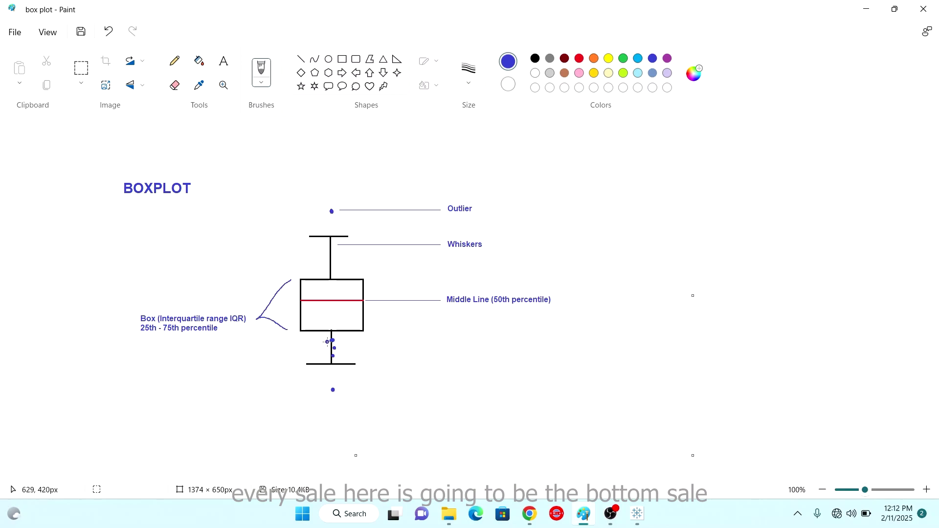
Draw data point dots down the upper whisker line, undoing the last dot placed nearest the box.
left_click(332, 247)
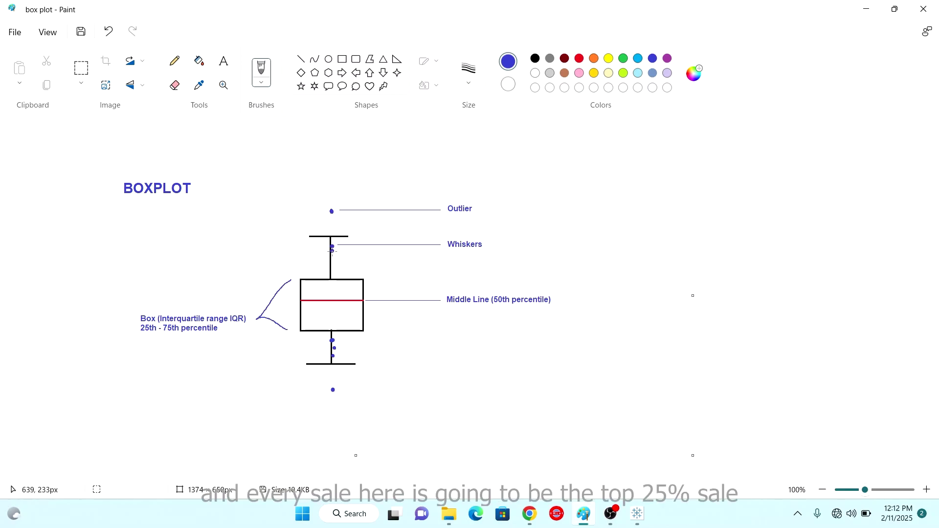
left_click(329, 253)
left_click(333, 259)
left_click(331, 268)
left_click(335, 275)
key("ctrl+z")
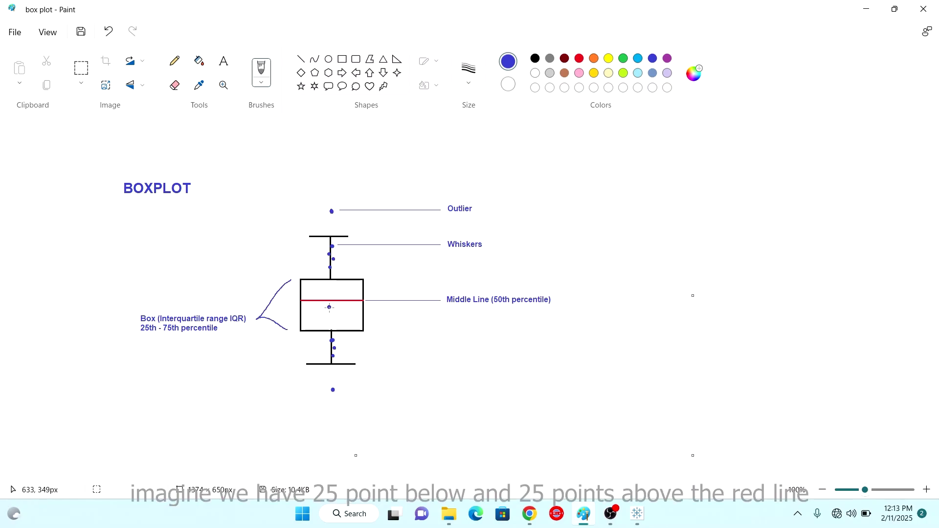
Draw data point dots inside the box, both below and above the red middle line.
left_click(332, 309)
left_click(333, 295)
left_click(333, 290)
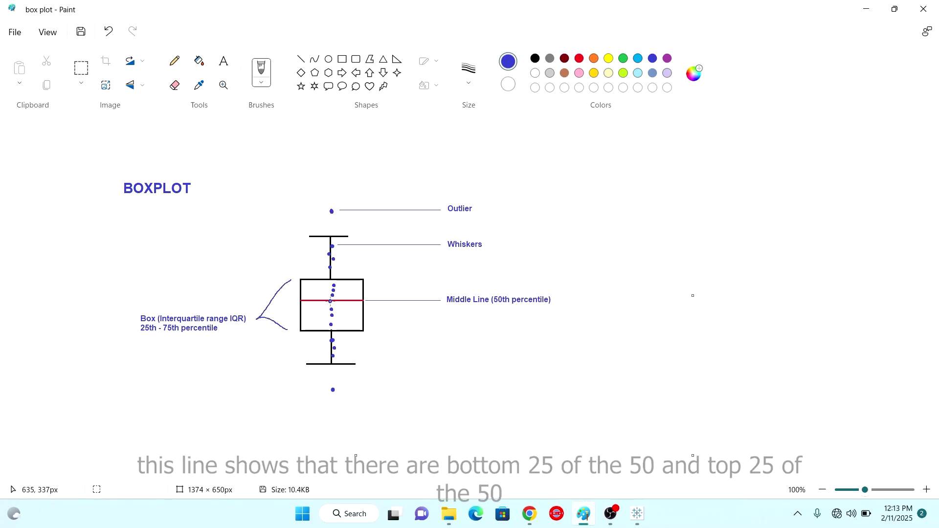
left_click(333, 309)
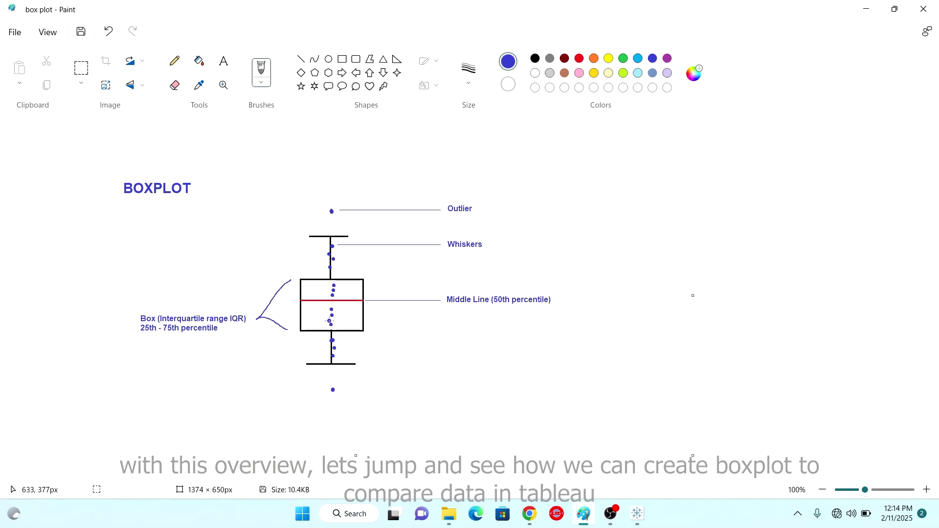
Switch to Tableau Public and connect to the sales_data text file in the Box Plot folder.
left_click(637, 514)
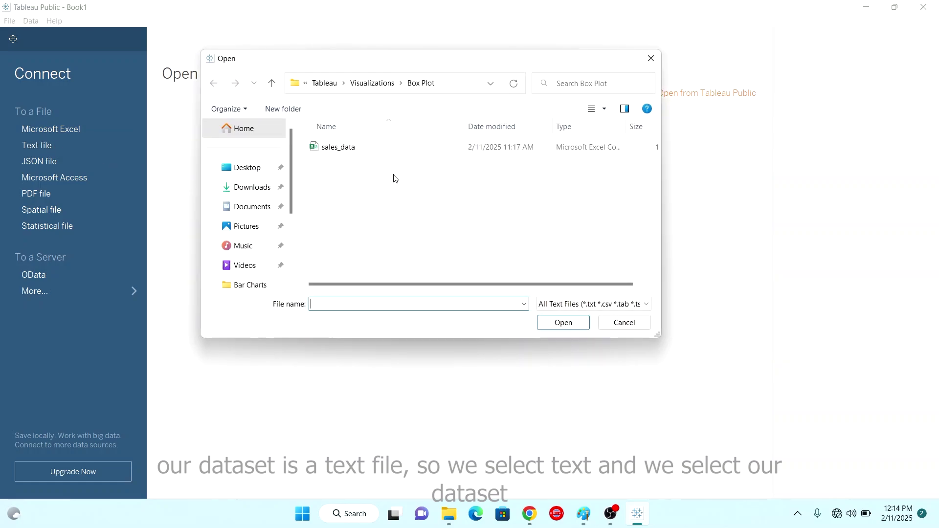
left_click(364, 148)
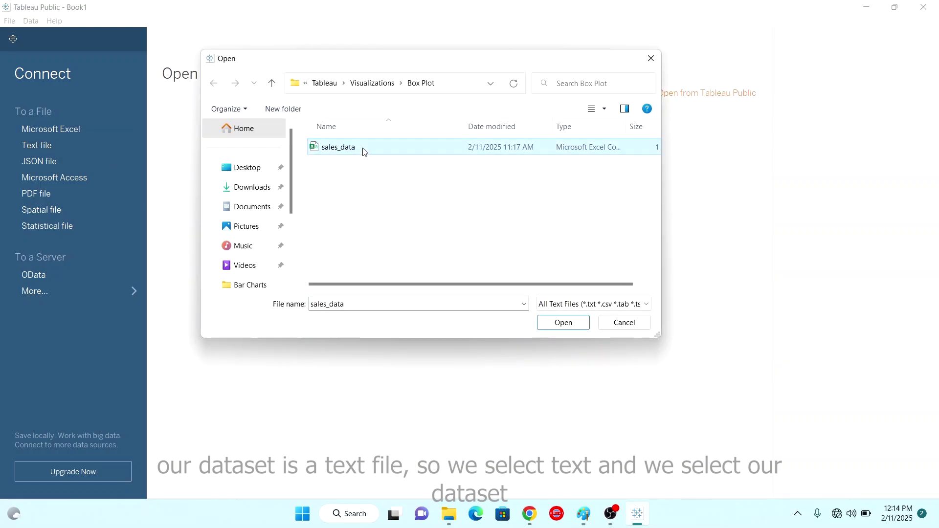
left_click(564, 323)
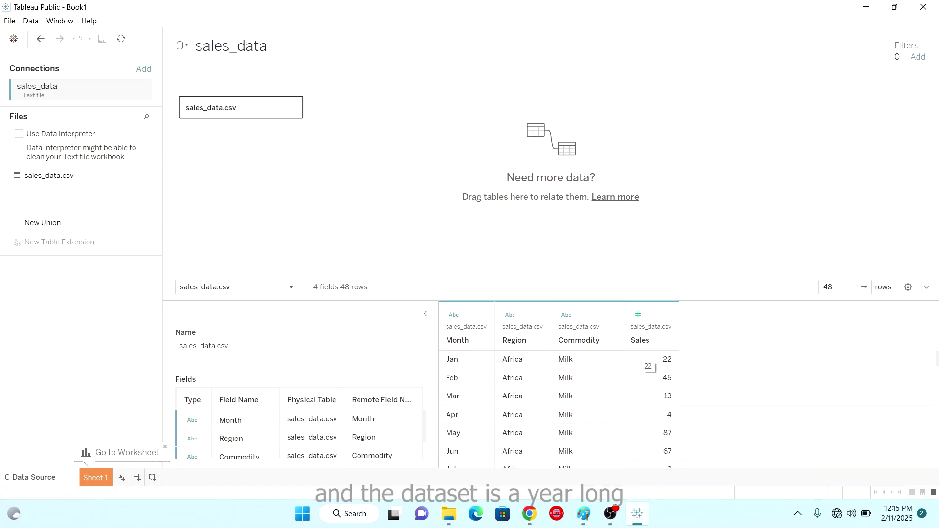
left_click_drag(937, 359, 931, 336)
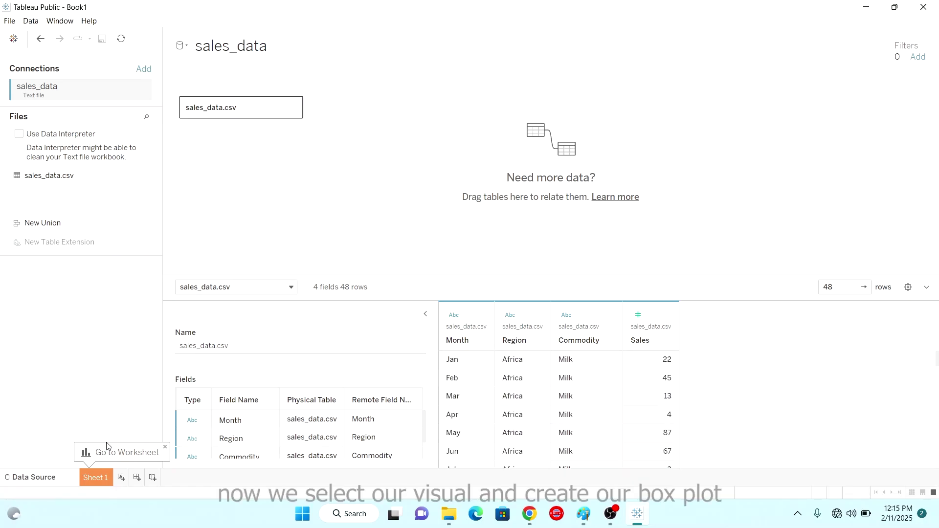
Open Sheet 1 and place the Sales measure on the rows.
left_click(94, 479)
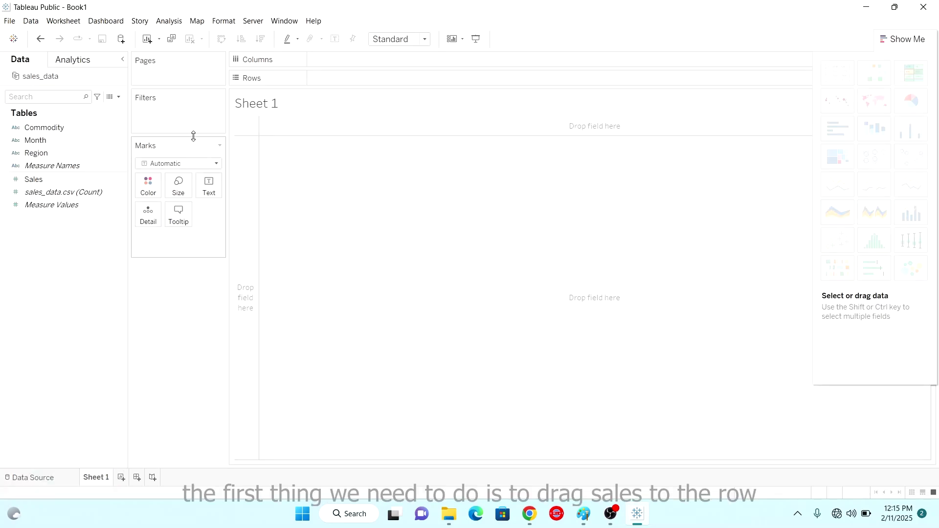
left_click(30, 181)
mouse_move(30, 181)
left_mouse_down()
mouse_move(345, 96)
mouse_move(355, 81)
left_mouse_up()
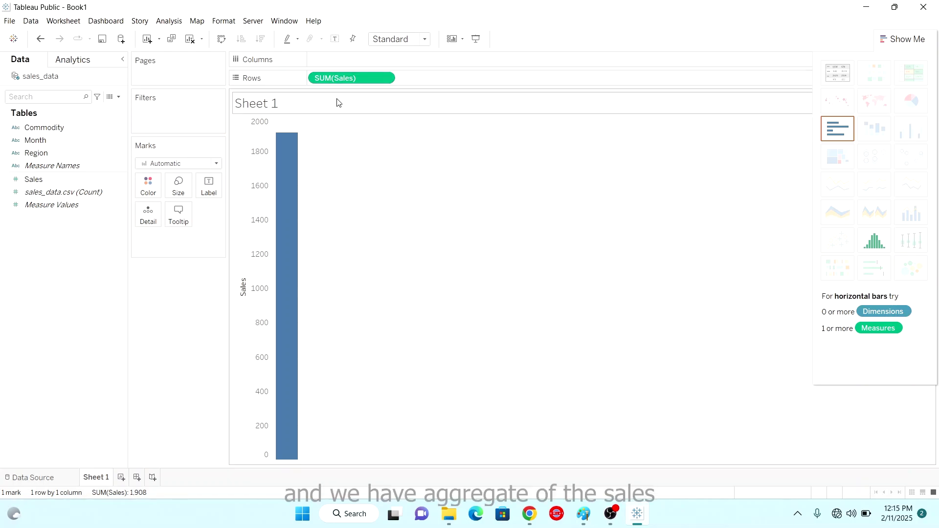
Turn off Aggregate Measures so each sales record is plotted as its own mark.
mouse_move(286, 379)
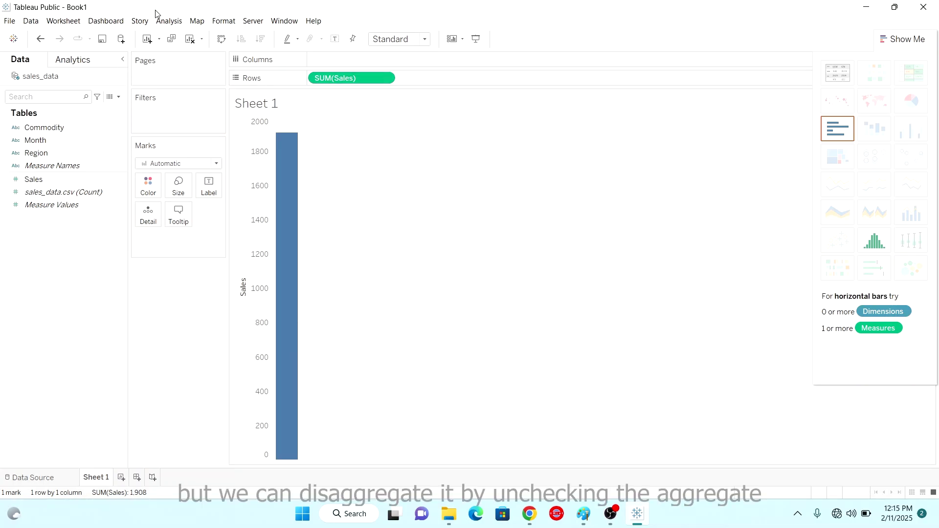
left_click(166, 22)
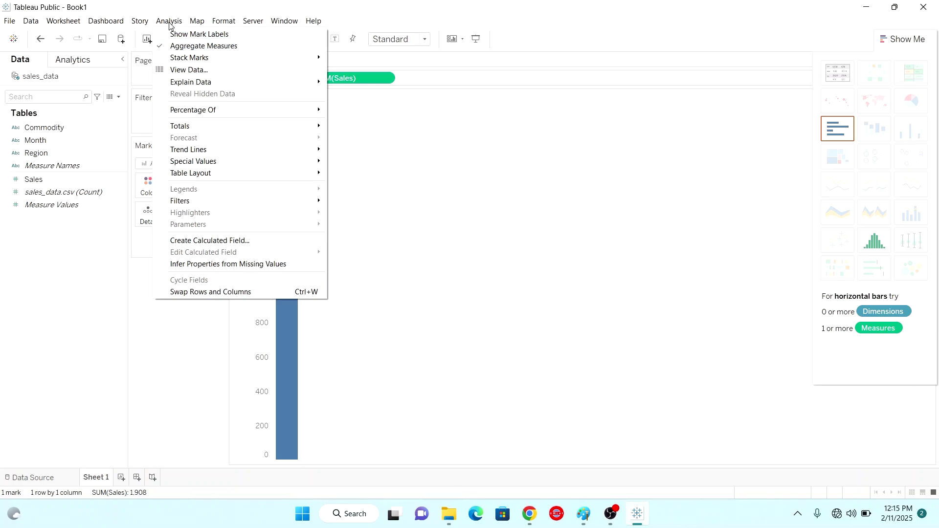
left_click(168, 21)
left_click(169, 21)
left_click(170, 46)
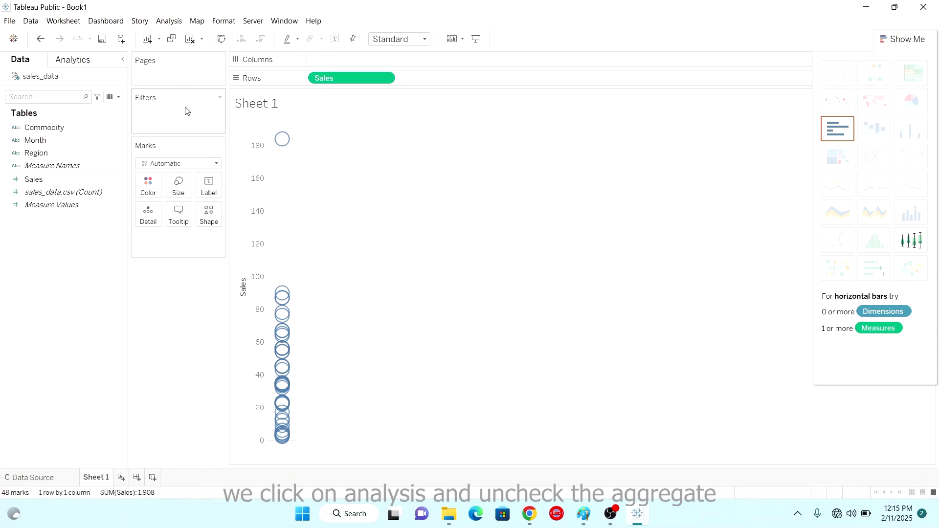
Shrink the sales marks to tiny dots and place Commodity on the columns.
left_click(179, 186)
left_click_drag(195, 212, 176, 223)
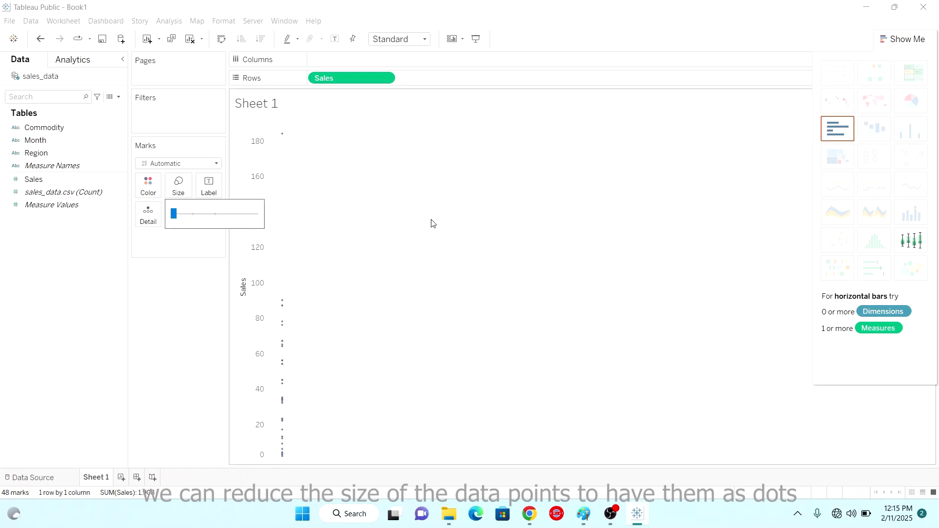
left_click(180, 304)
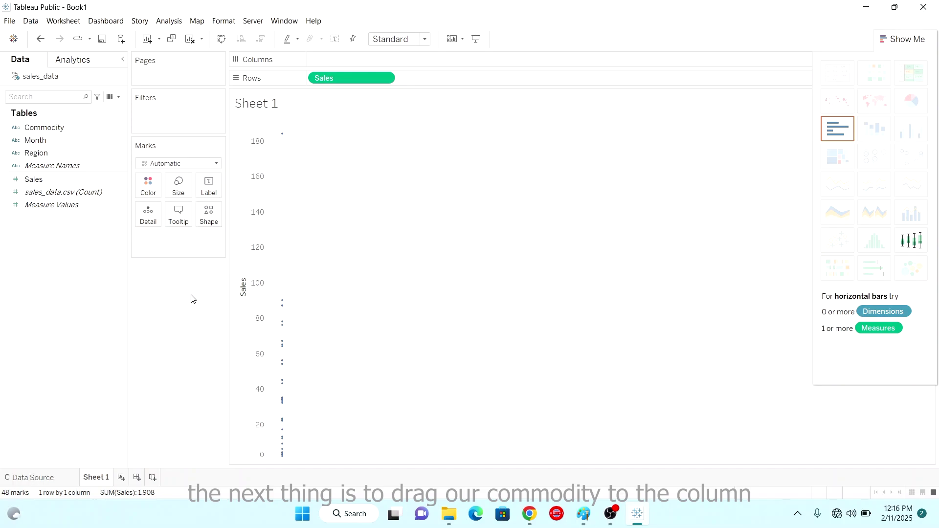
left_click(44, 127)
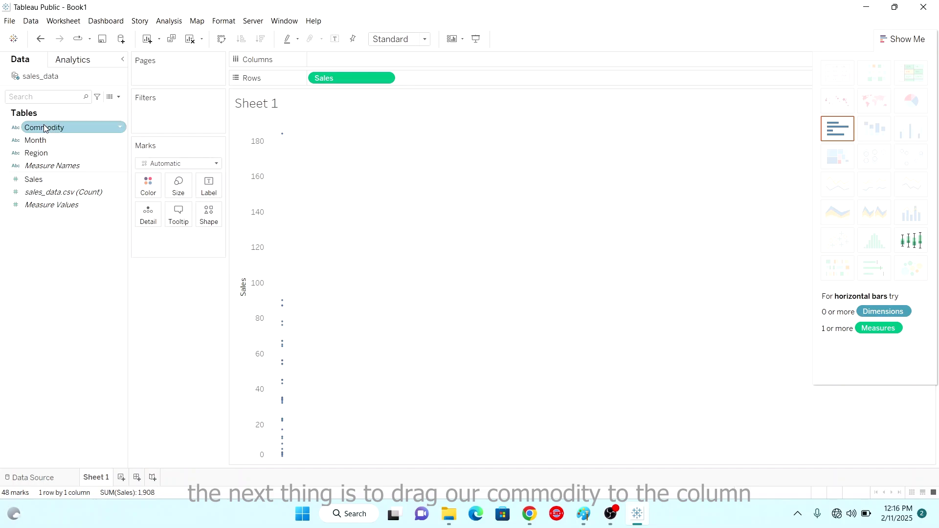
left_click_drag(44, 129, 355, 58)
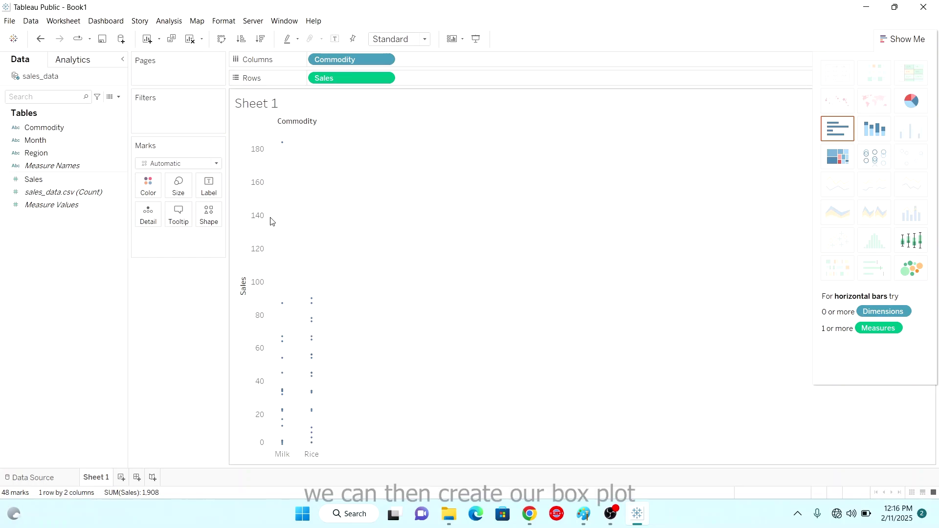
Add a box plot to the Sales axis through a reference line, with a green fill.
right_click(255, 218)
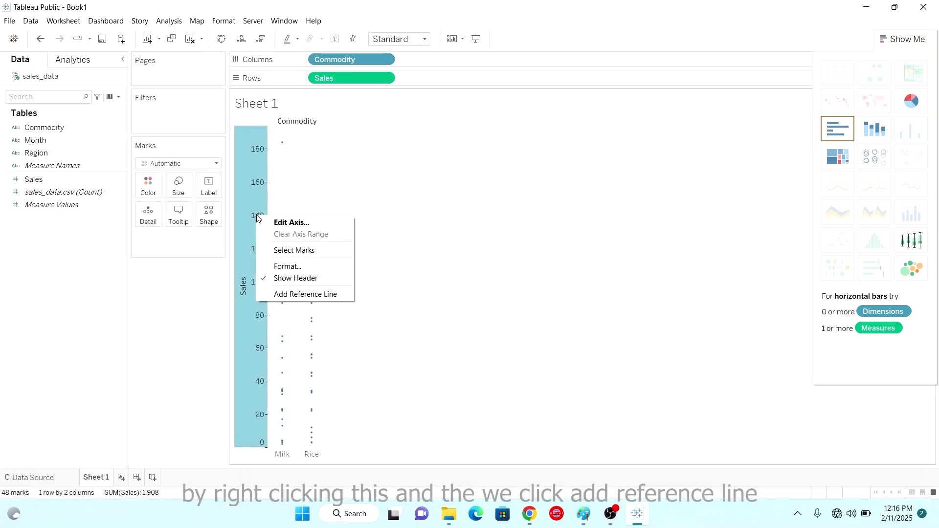
left_click(285, 296)
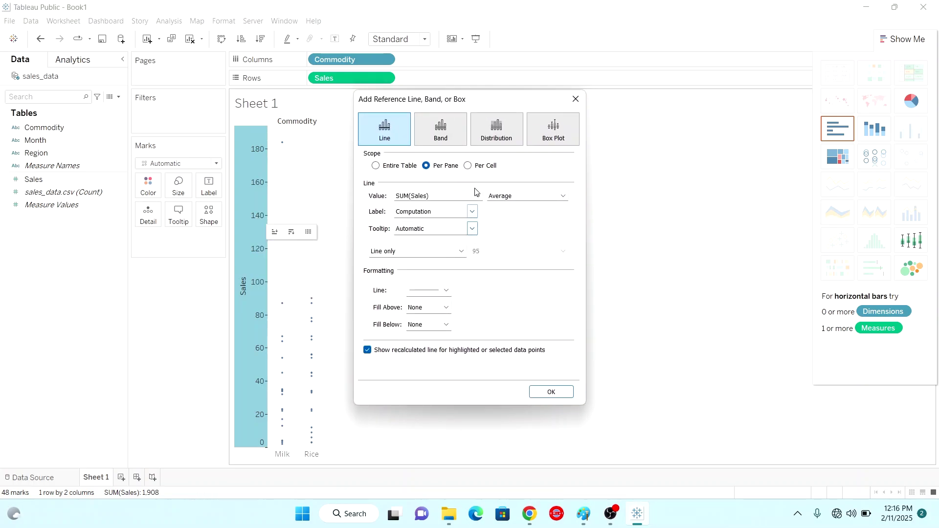
left_click(560, 137)
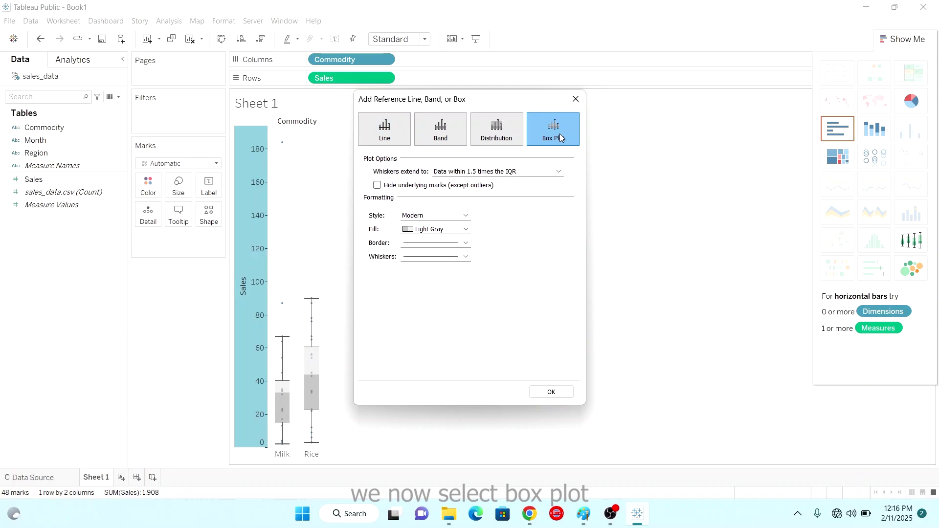
left_click(466, 230)
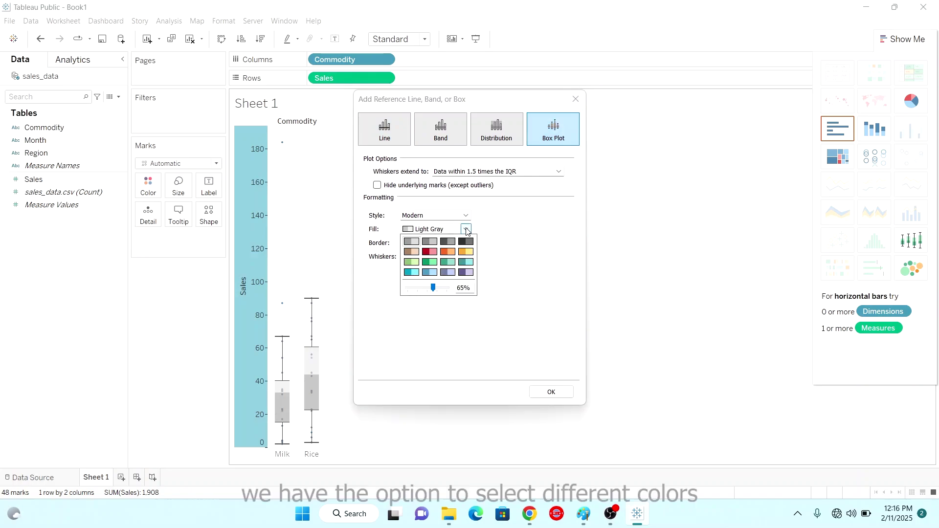
left_click(429, 264)
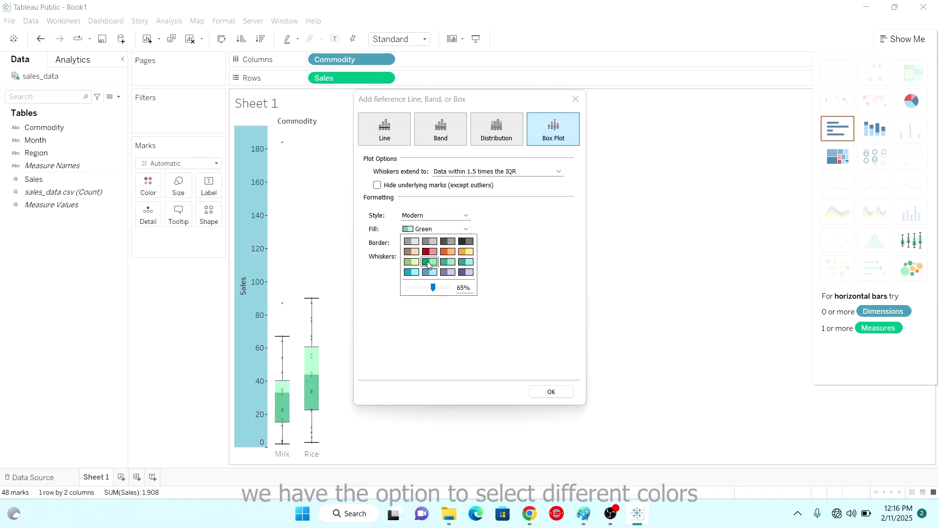
left_click(543, 391)
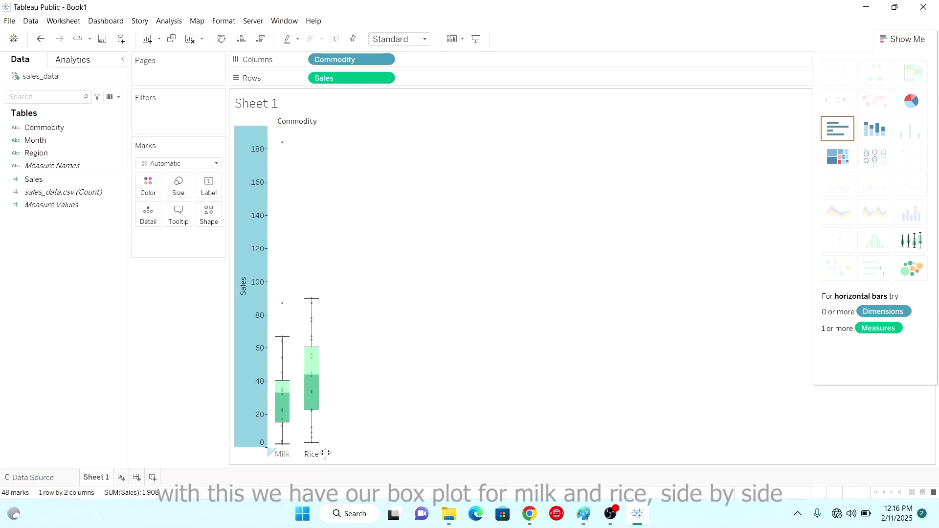
left_click(340, 443)
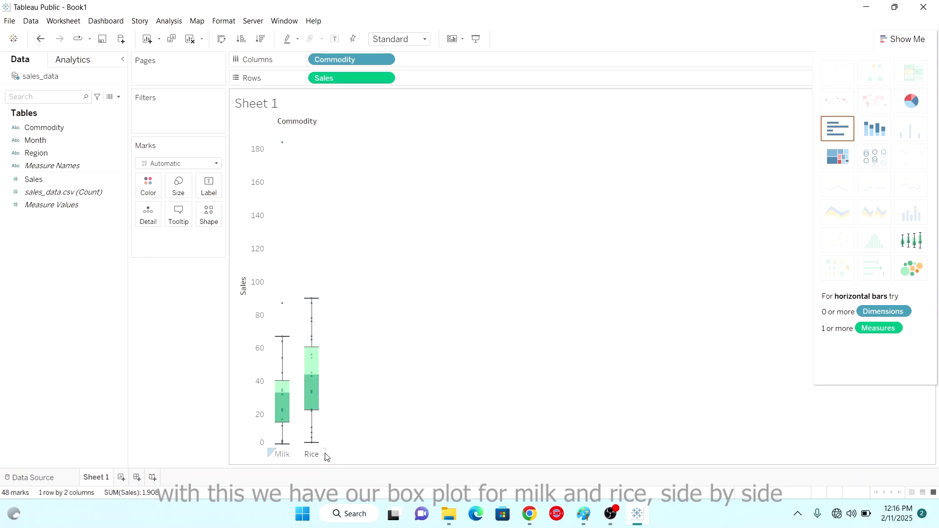
Widen the Milk and Rice columns and slightly enlarge the data point marks.
left_click_drag(326, 451, 389, 442)
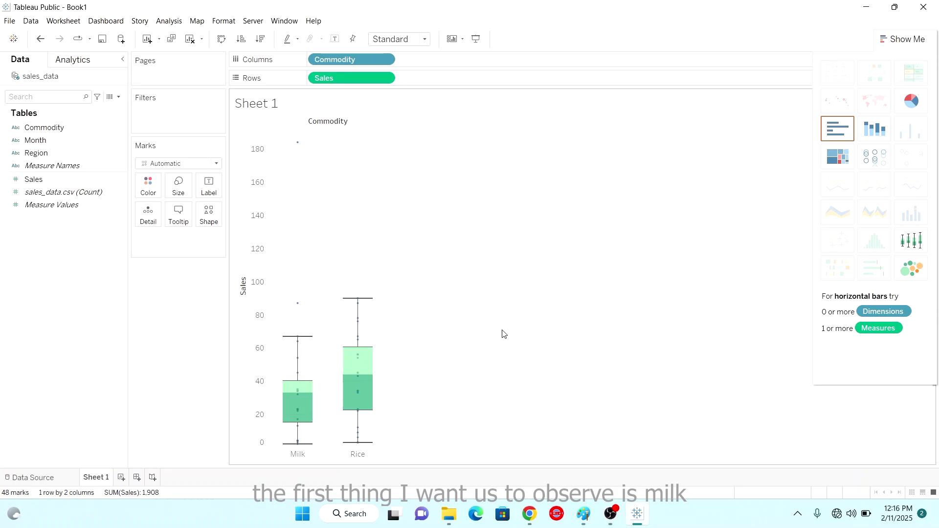
left_click(179, 190)
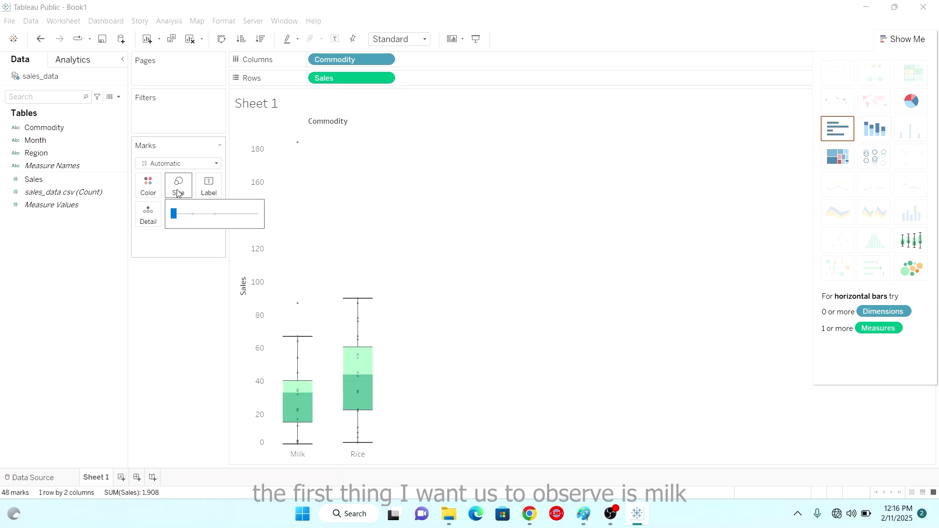
left_click_drag(176, 216, 179, 237)
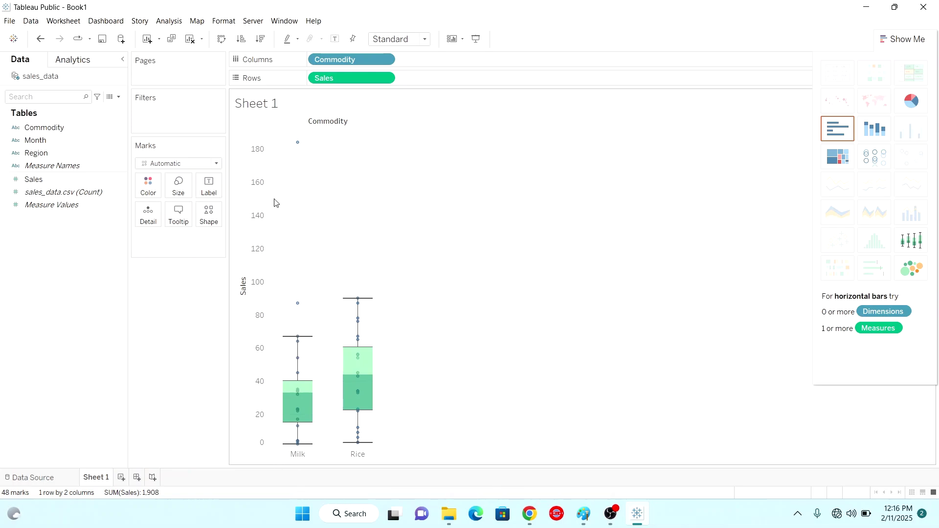
Examine the Milk outliers and upper whisker and the upper whisker points of the Rice box plot.
mouse_move(298, 147)
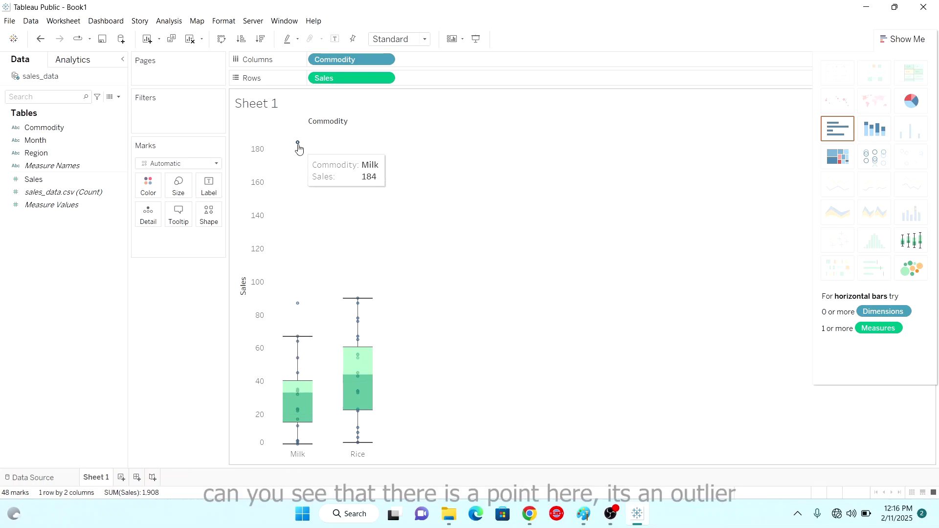
mouse_move(297, 337)
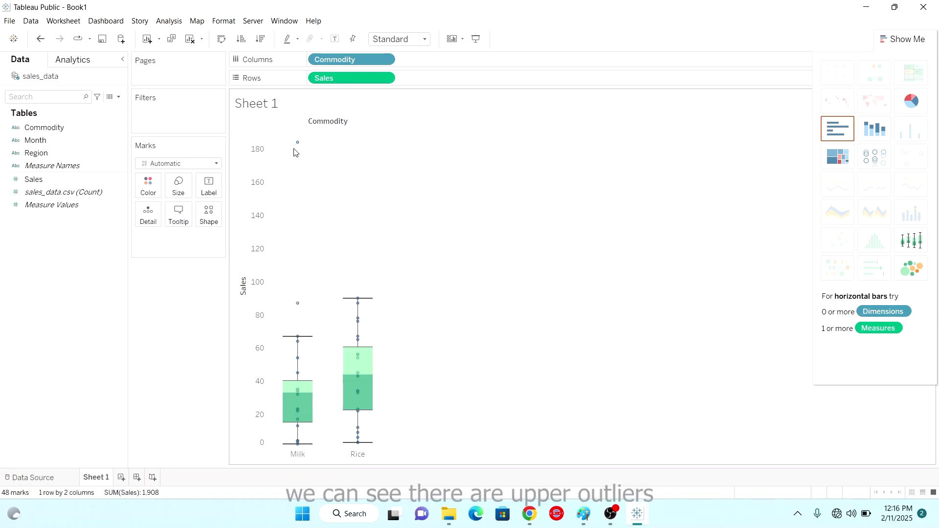
mouse_move(297, 145)
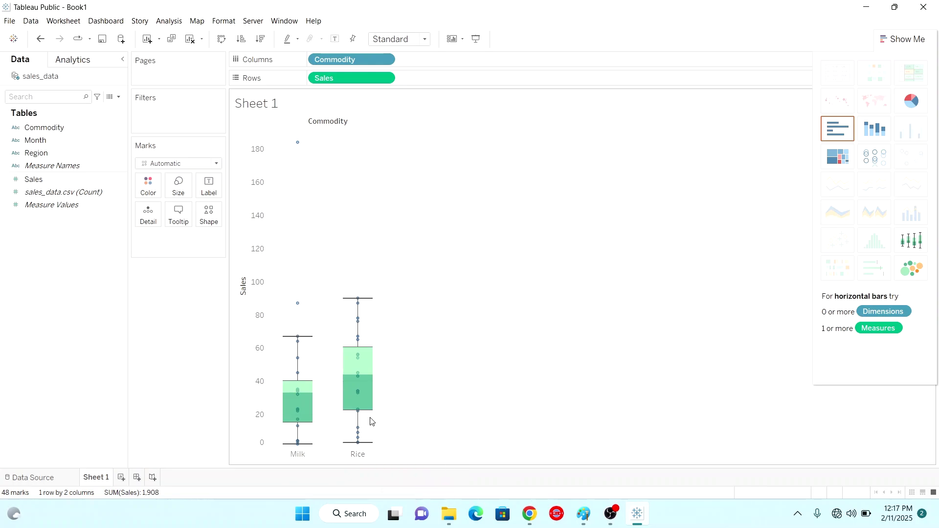
mouse_move(356, 309)
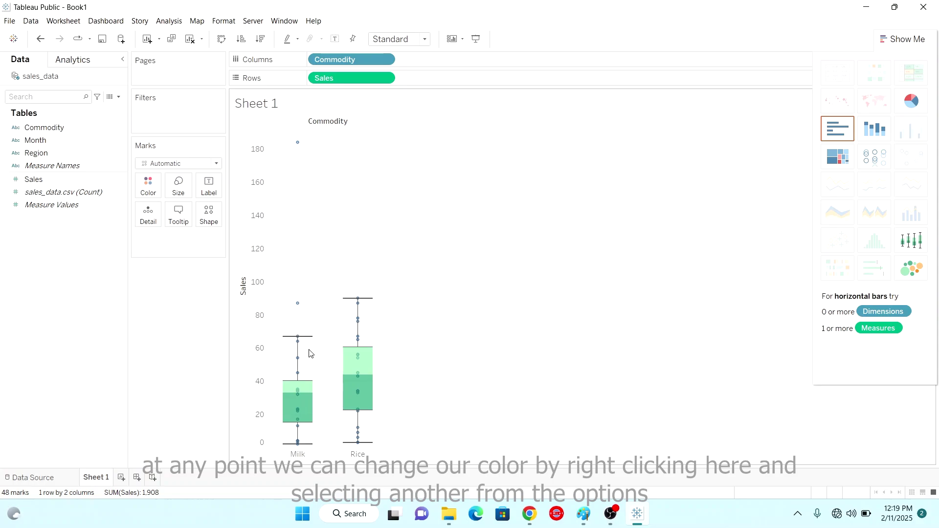
Reformat the box plot fill, trying yellow first and settling on the teal shade.
right_click(305, 414)
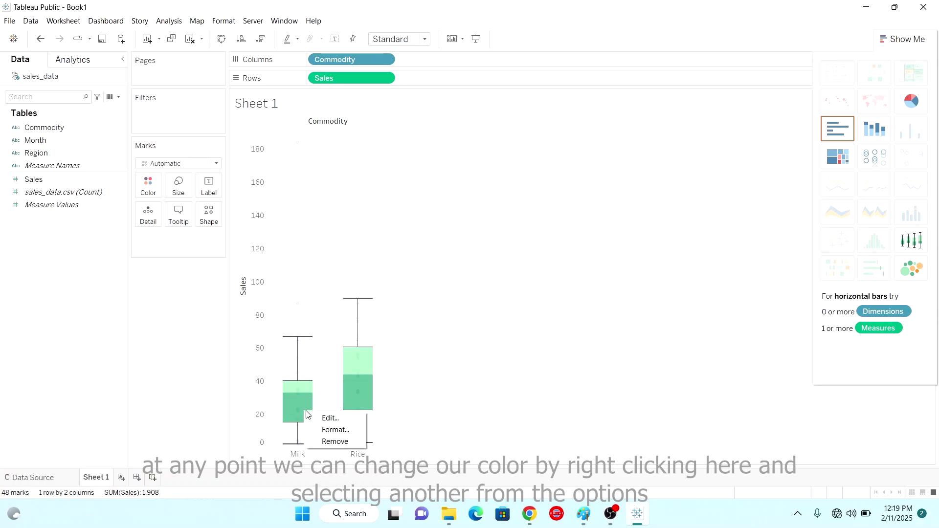
left_click(326, 431)
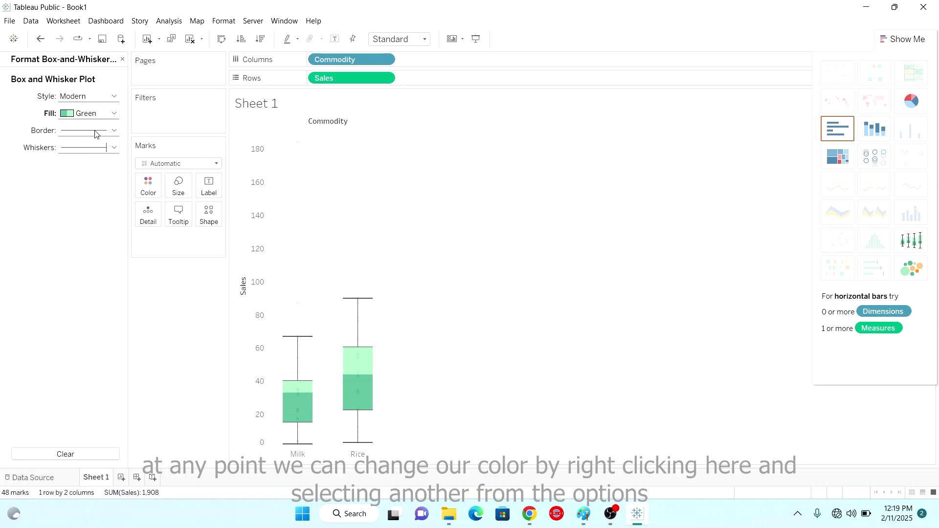
left_click(113, 115)
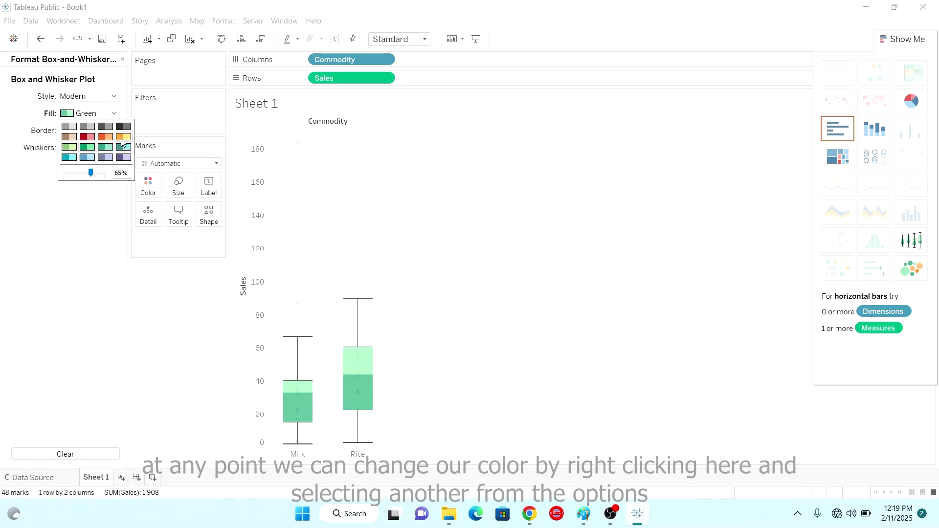
left_click(122, 139)
left_click(115, 114)
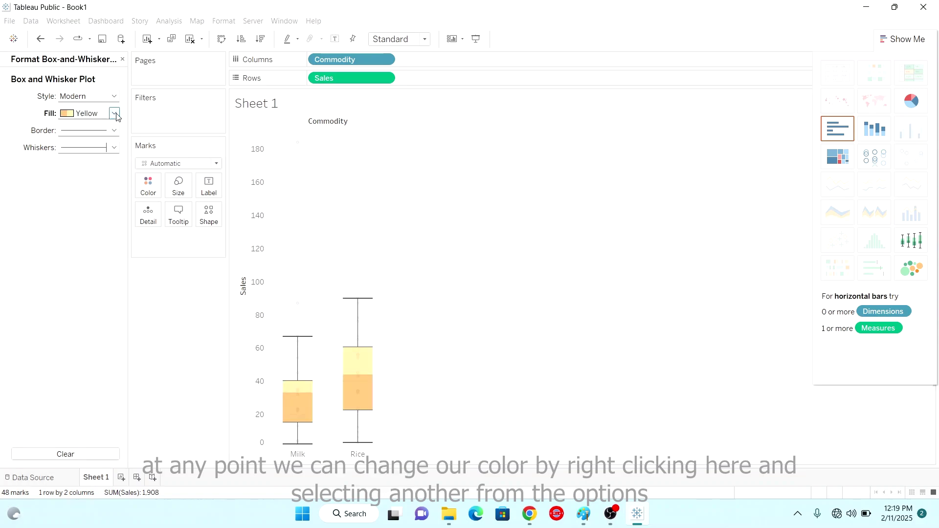
left_click(116, 115)
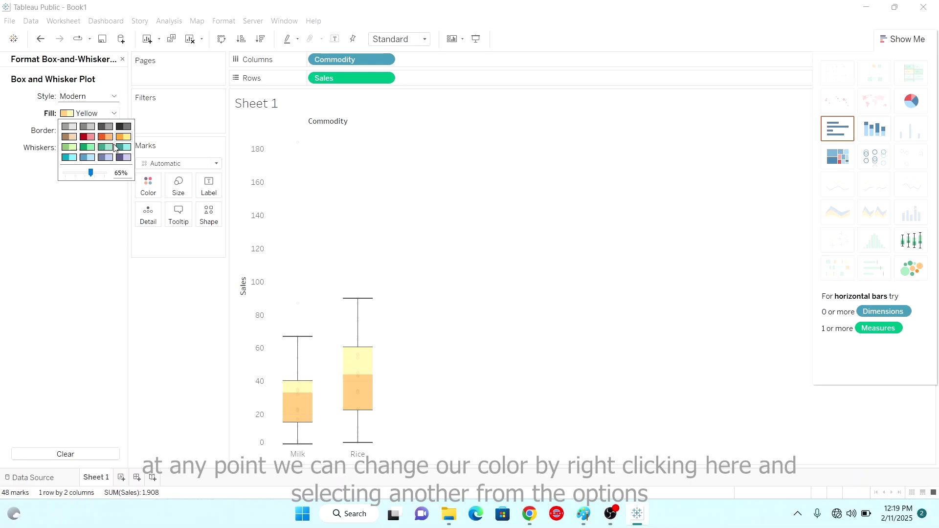
left_click(123, 152)
left_click(479, 243)
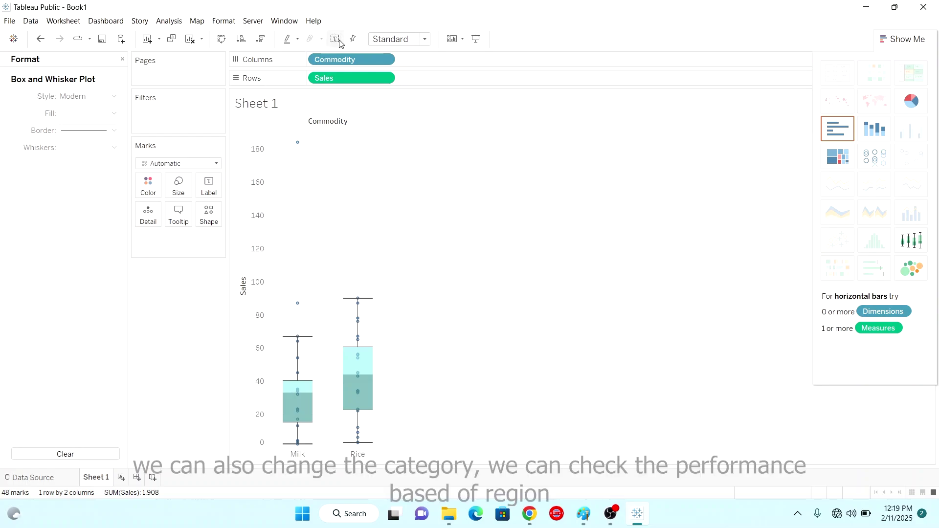
left_click(122, 59)
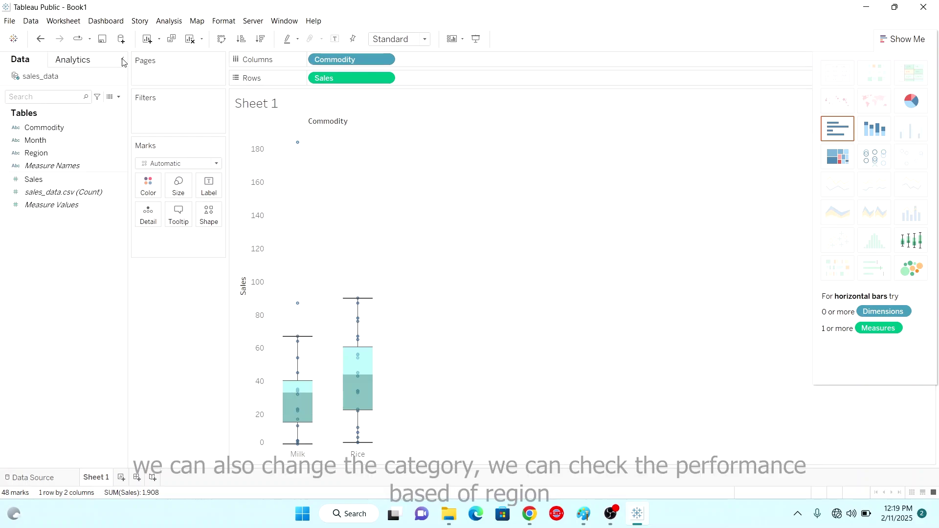
Replace Commodity with Region on the columns and widen the Africa and Europe columns.
left_click_drag(323, 59, 12, 228)
left_click_drag(36, 153, 340, 59)
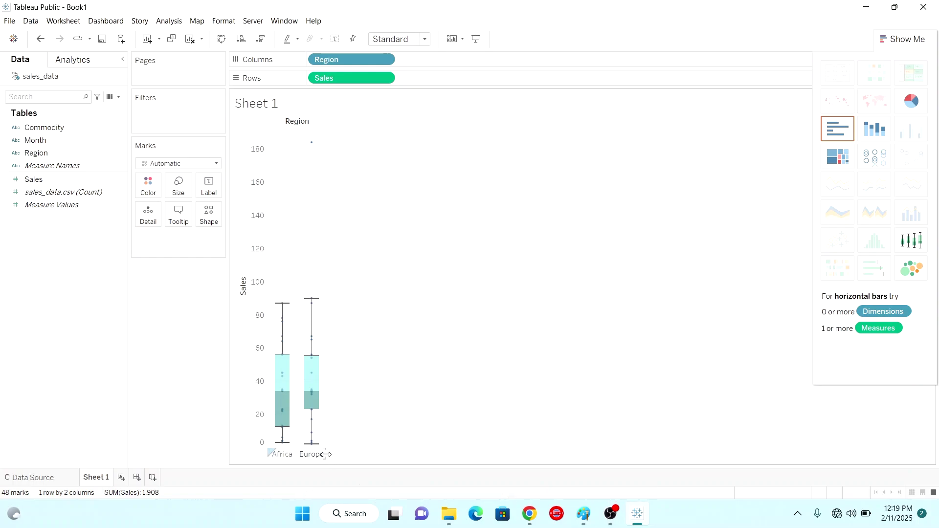
left_click_drag(326, 458, 351, 458)
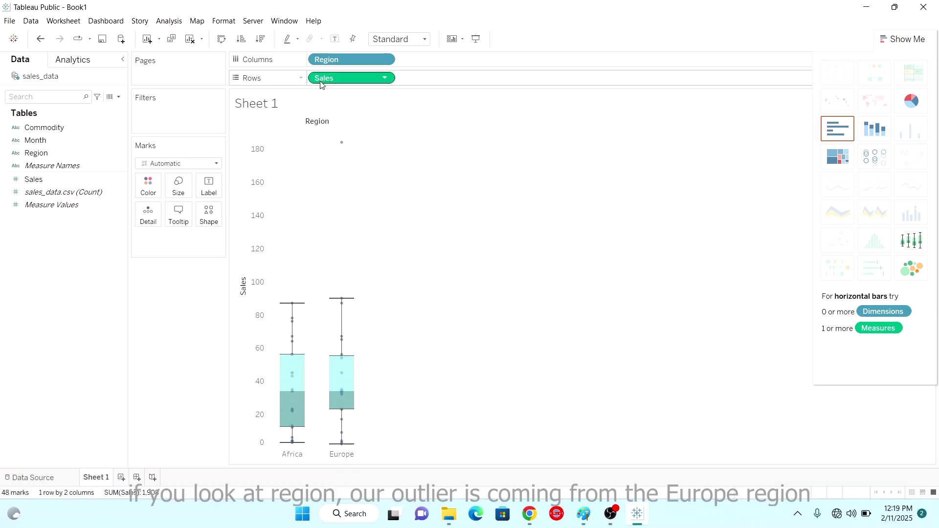
Examine the Europe outlier and compare the medians of the Africa and Europe box plots.
mouse_move(342, 145)
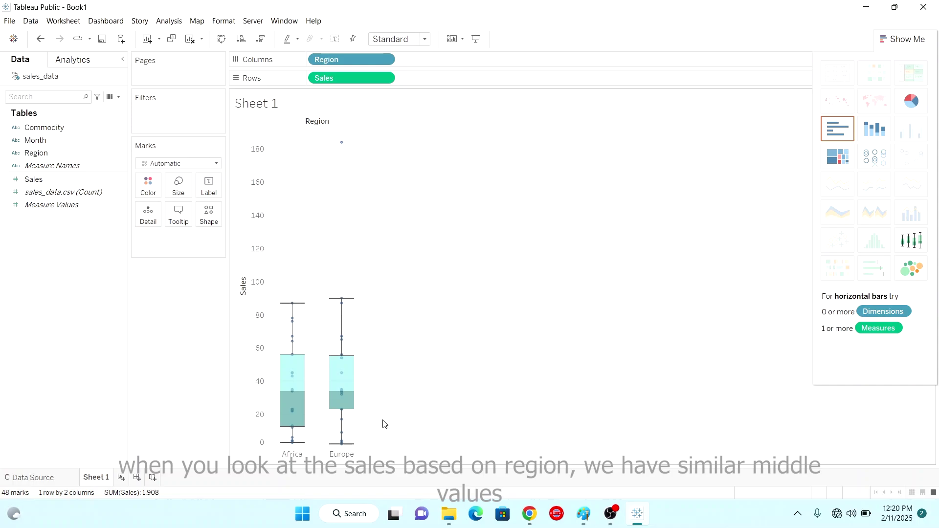
mouse_move(291, 397)
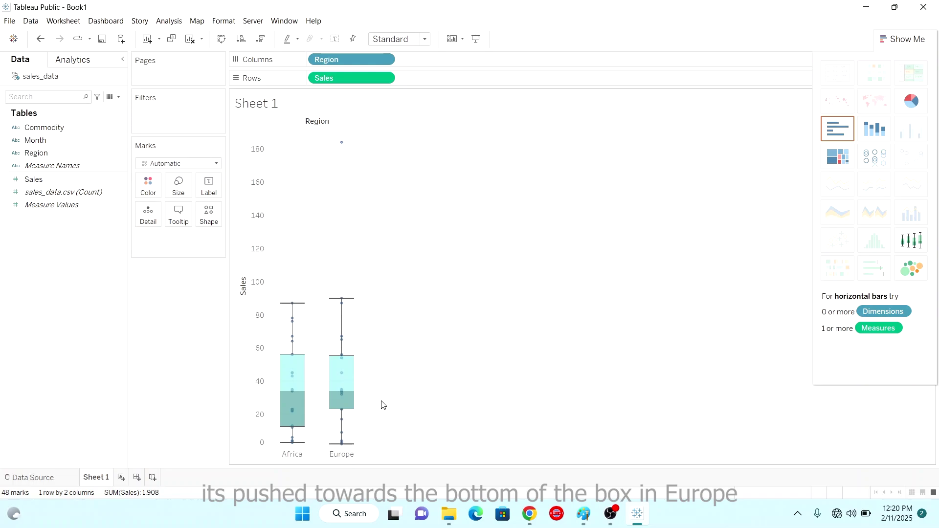
mouse_move(350, 394)
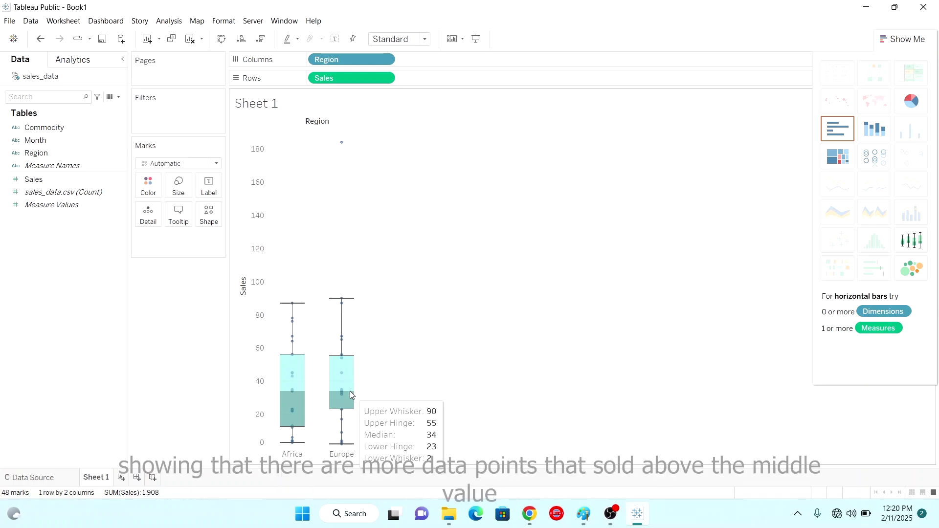